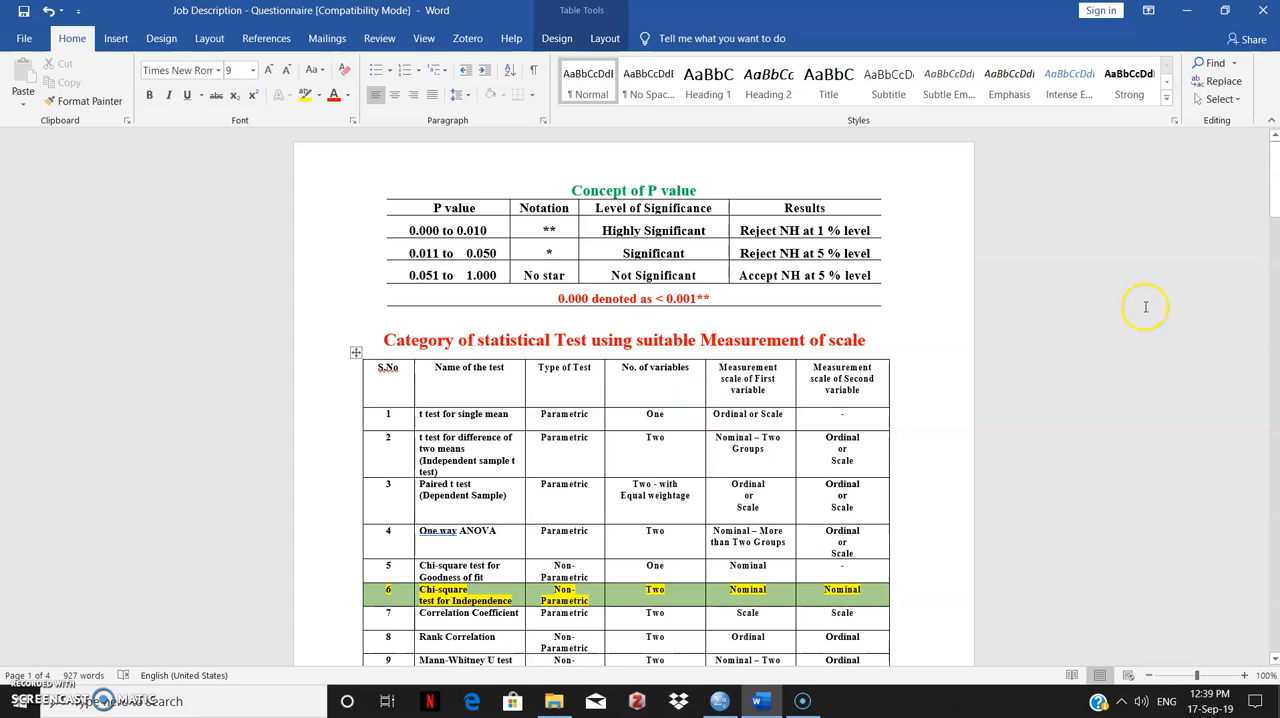
- Review the table of statistical tests by measurement scale, and switch to SPSS to view the Gender and Job data columns
{"action": "left_click_drag", "start_coordinate": [1275, 185], "coordinate": [1276, 209]}
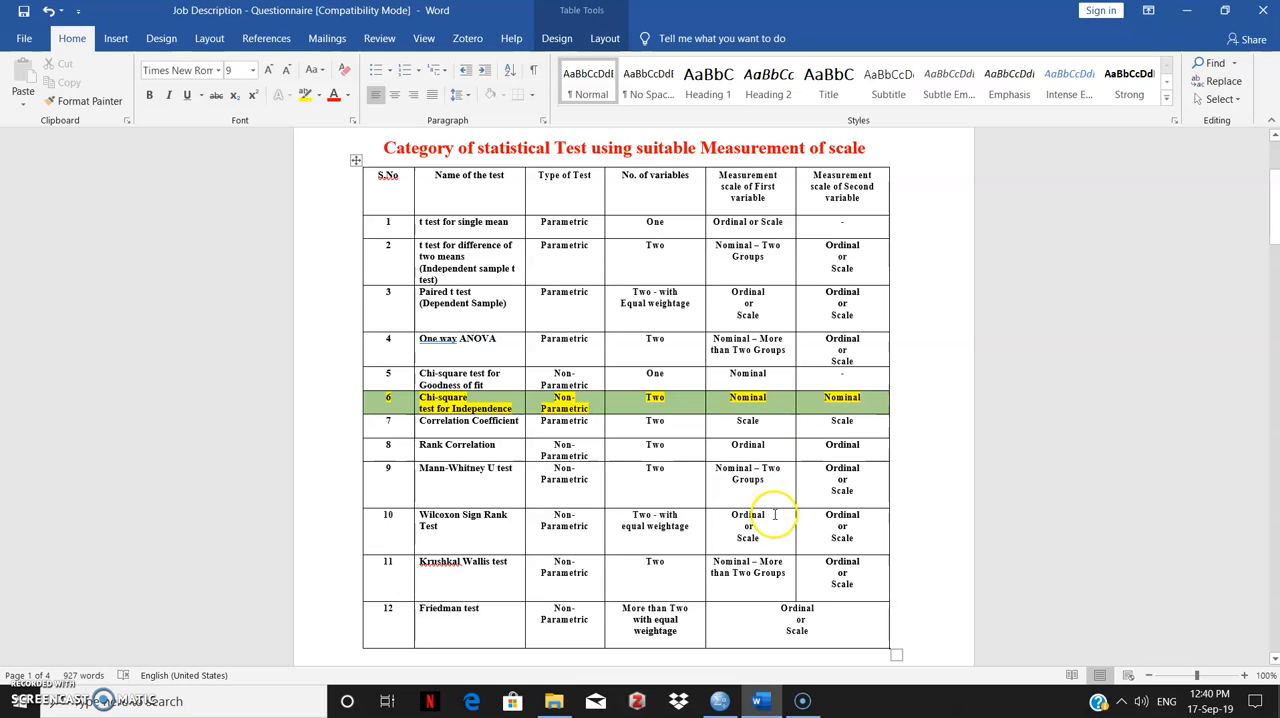
{"action": "left_click", "coordinate": [719, 703]}
{"action": "left_click", "coordinate": [718, 704]}
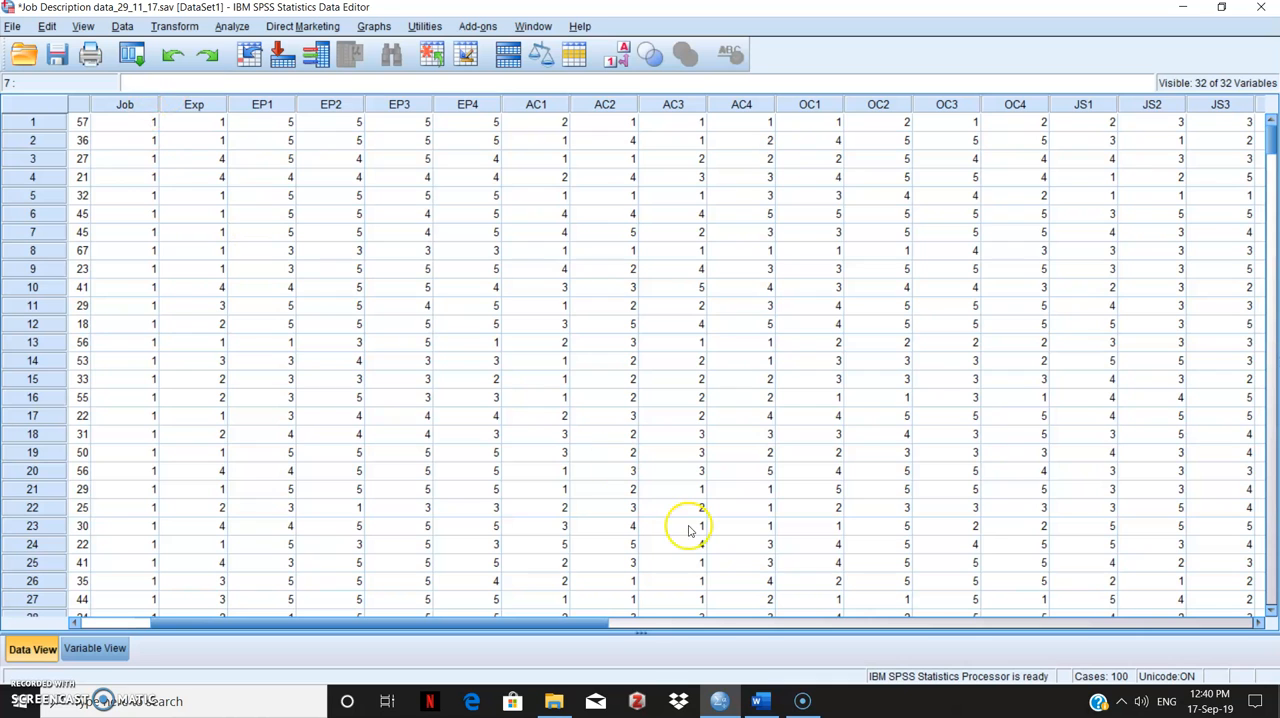
{"action": "left_click_drag", "start_coordinate": [551, 621], "coordinate": [459, 624]}
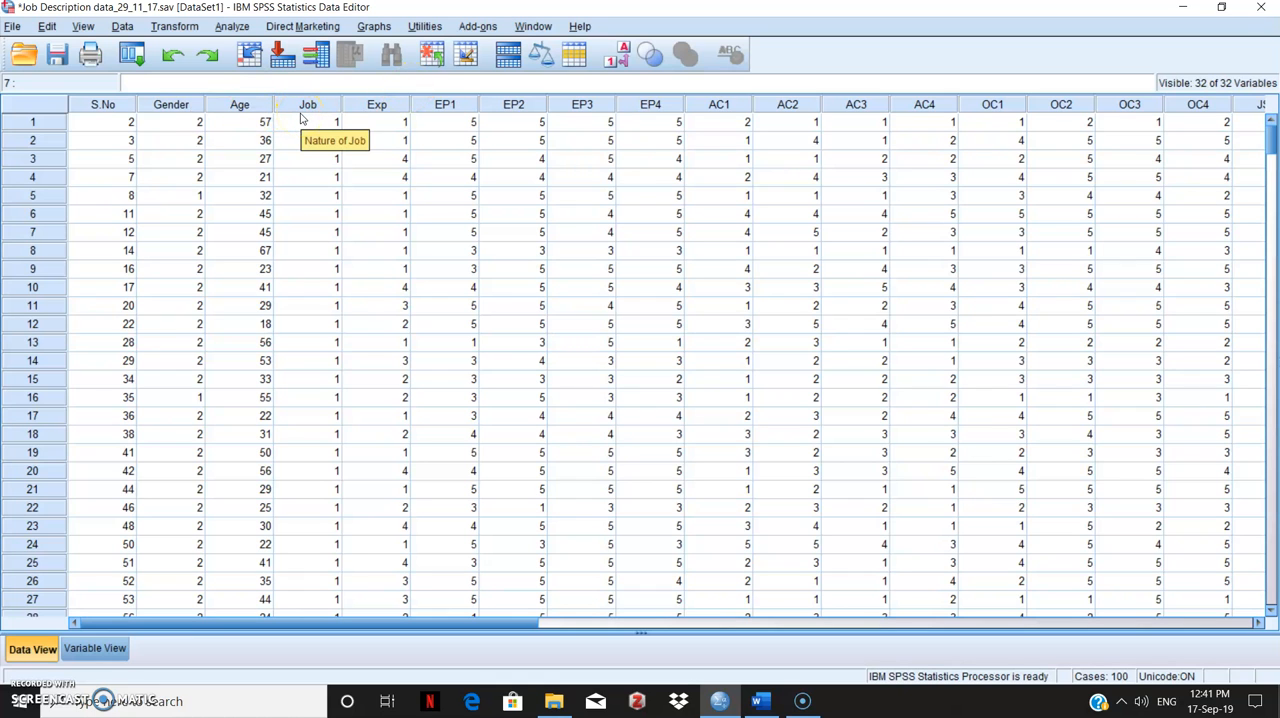
- Switch to the Word questionnaire and examine the answer options for Gender and Nature of Job
{"action": "left_click", "coordinate": [760, 703]}
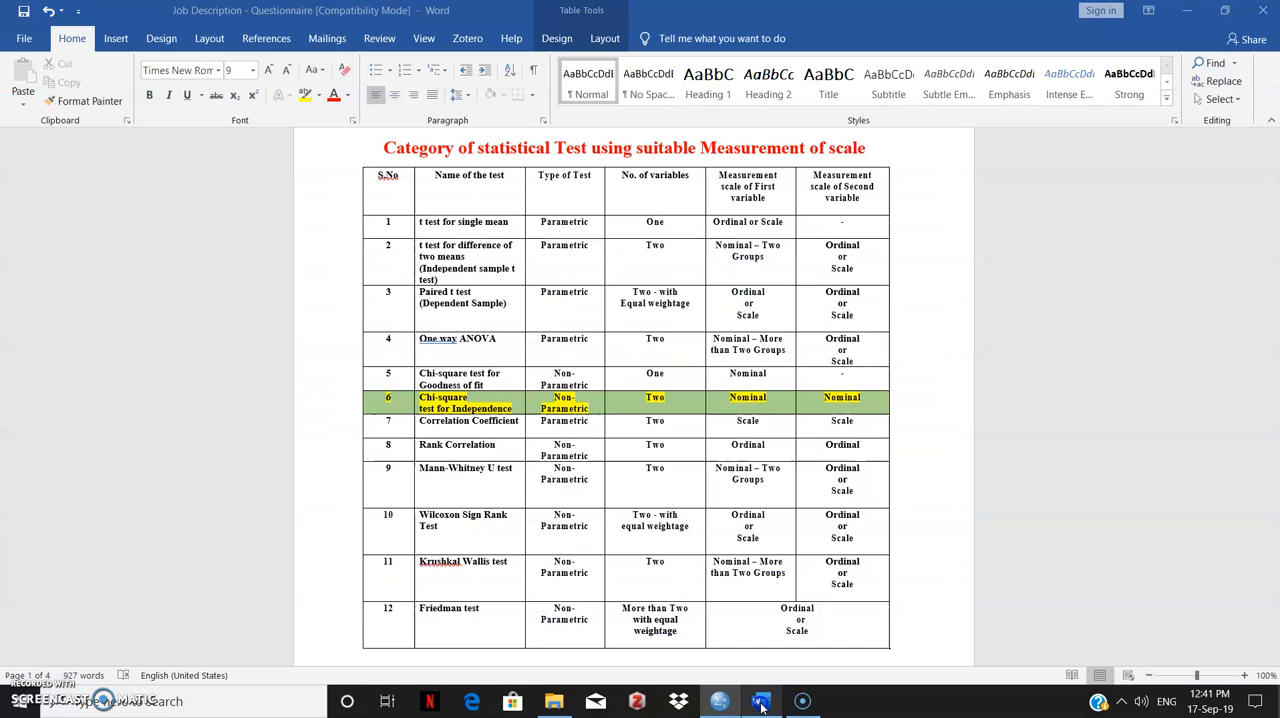
{"action": "left_click_drag", "start_coordinate": [1272, 250], "coordinate": [1274, 335]}
{"action": "left_click_drag", "start_coordinate": [1110, 403], "coordinate": [1108, 400]}
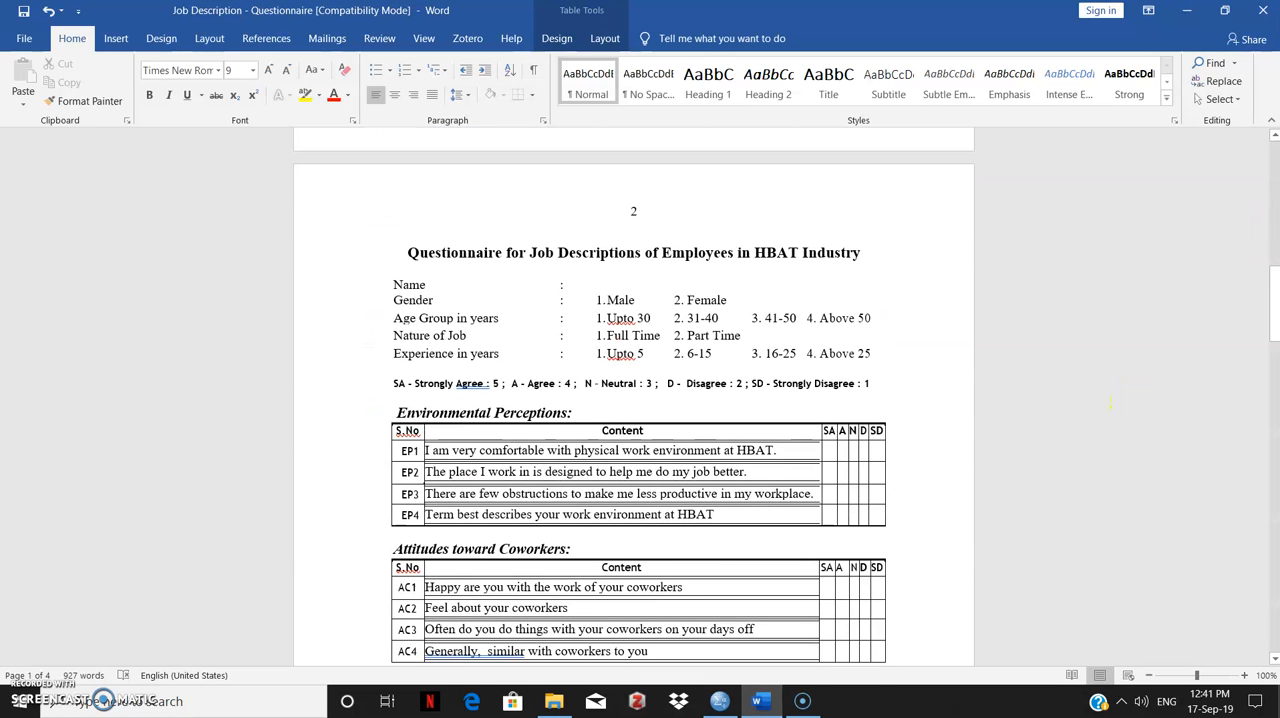
{"action": "left_click", "coordinate": [390, 300]}
{"action": "mouse_move", "coordinate": [391, 301]}
{"action": "left_mouse_down"}
{"action": "mouse_move", "coordinate": [423, 301]}
{"action": "mouse_move", "coordinate": [412, 301]}
{"action": "left_mouse_up"}
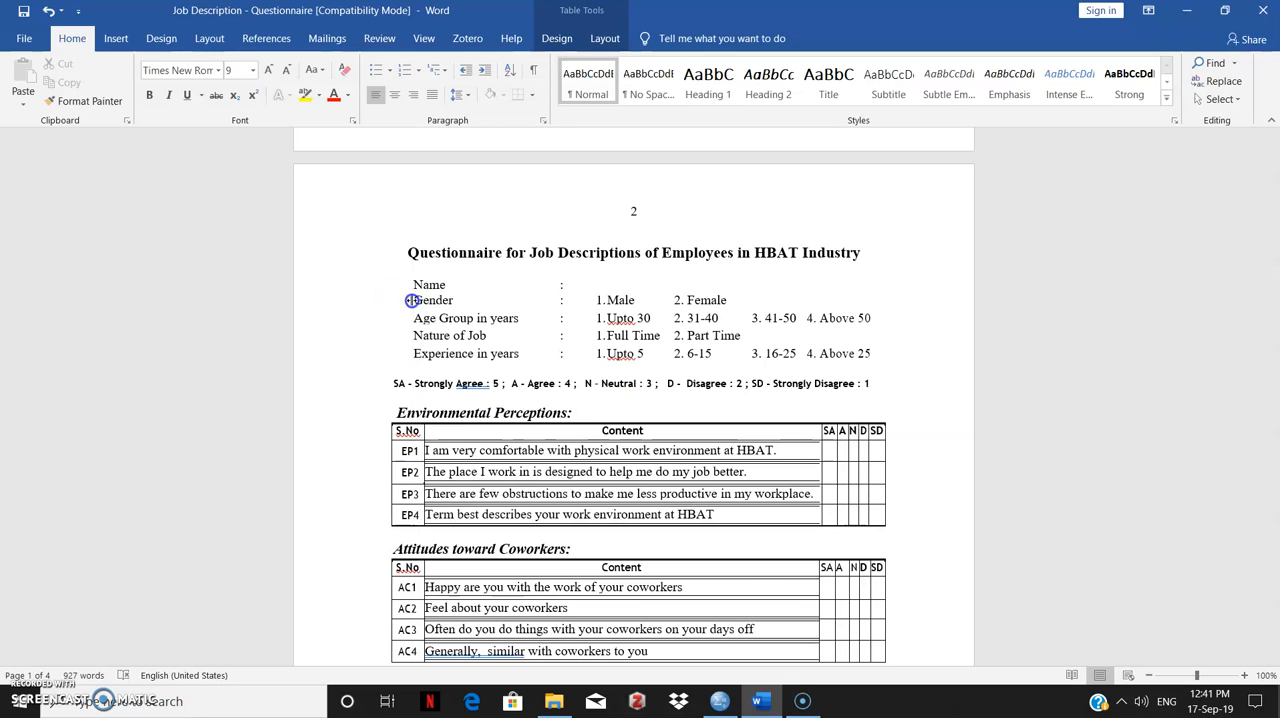
{"action": "scroll", "coordinate": [450, 300], "scroll_direction": "up", "scroll_amount": 8}
{"action": "left_click_drag", "start_coordinate": [1272, 252], "coordinate": [1273, 269]}
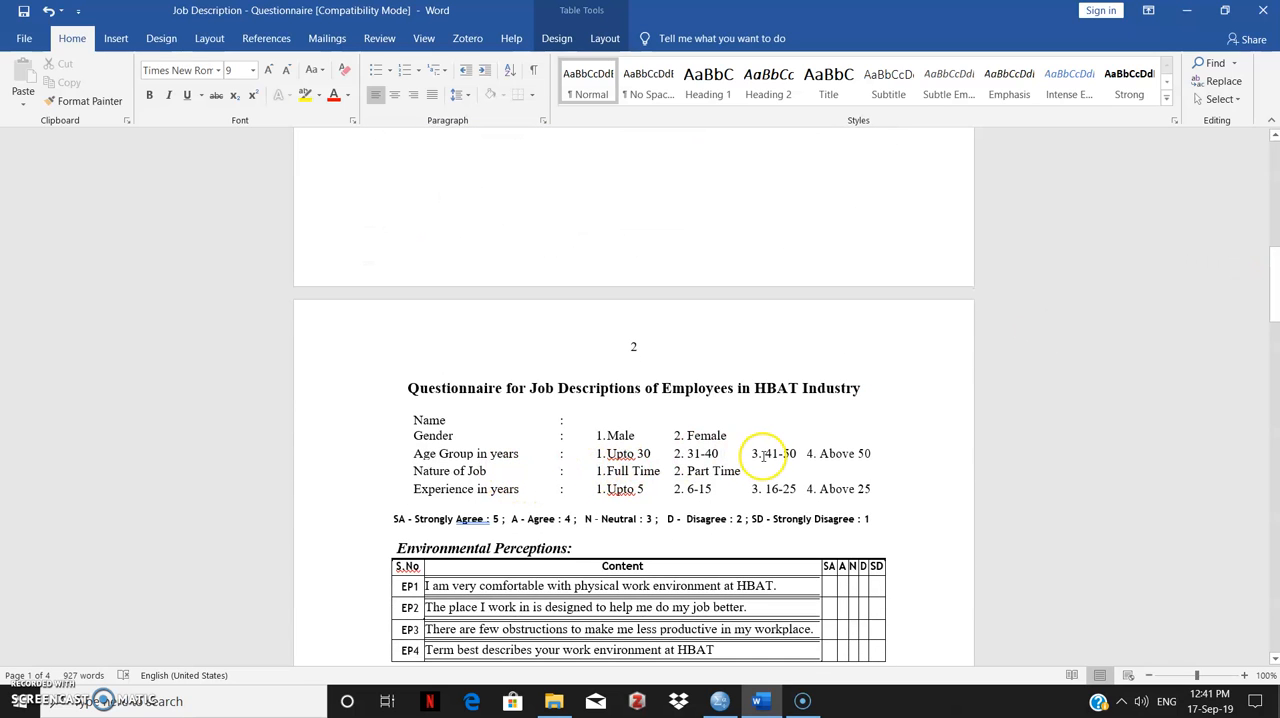
- Switch to SPSS, open the Crosstabs analysis and reset its settings
{"action": "left_click", "coordinate": [722, 700]}
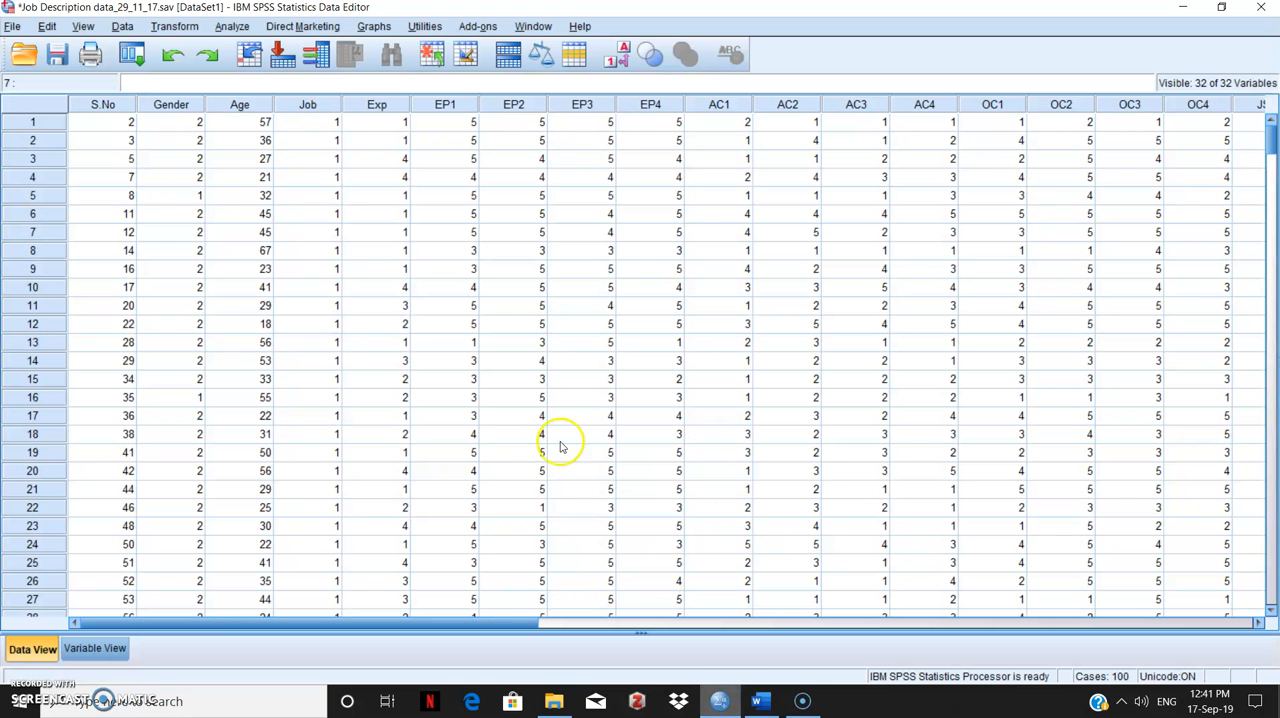
{"action": "left_click", "coordinate": [231, 28]}
{"action": "mouse_move", "coordinate": [250, 66]}
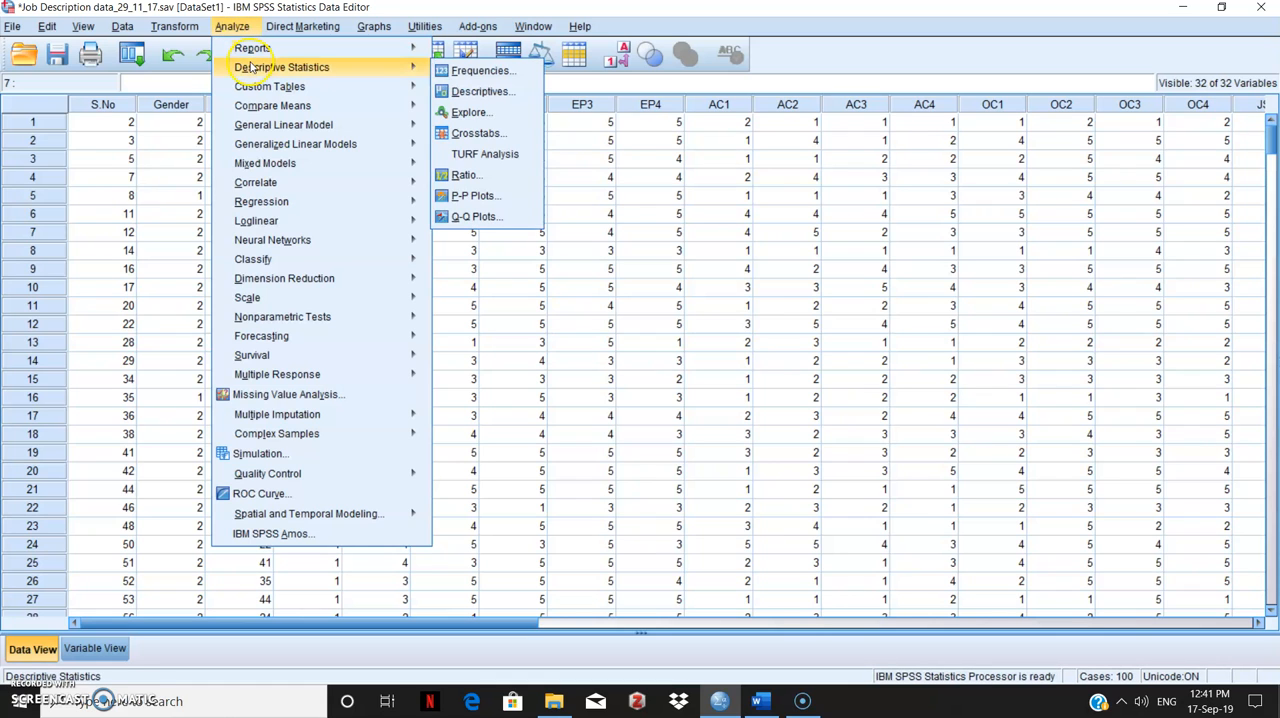
{"action": "mouse_move", "coordinate": [397, 56]}
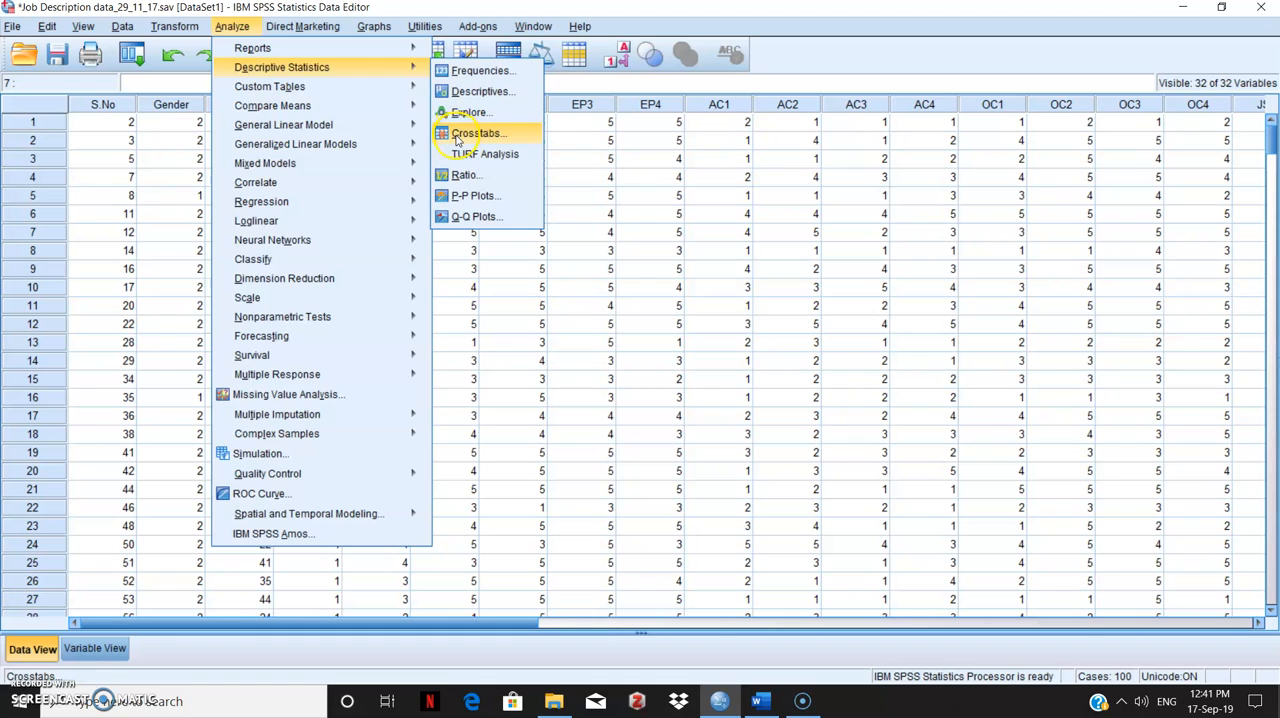
{"action": "left_click", "coordinate": [456, 134]}
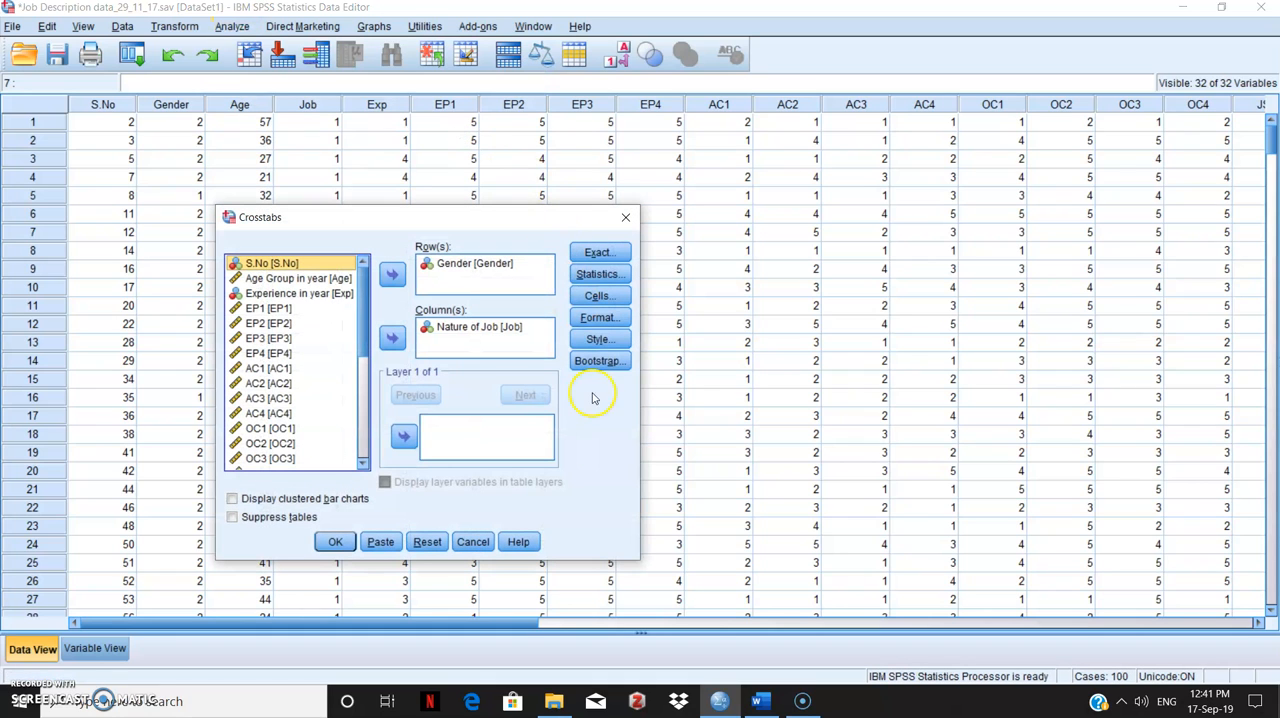
{"action": "left_click", "coordinate": [420, 544]}
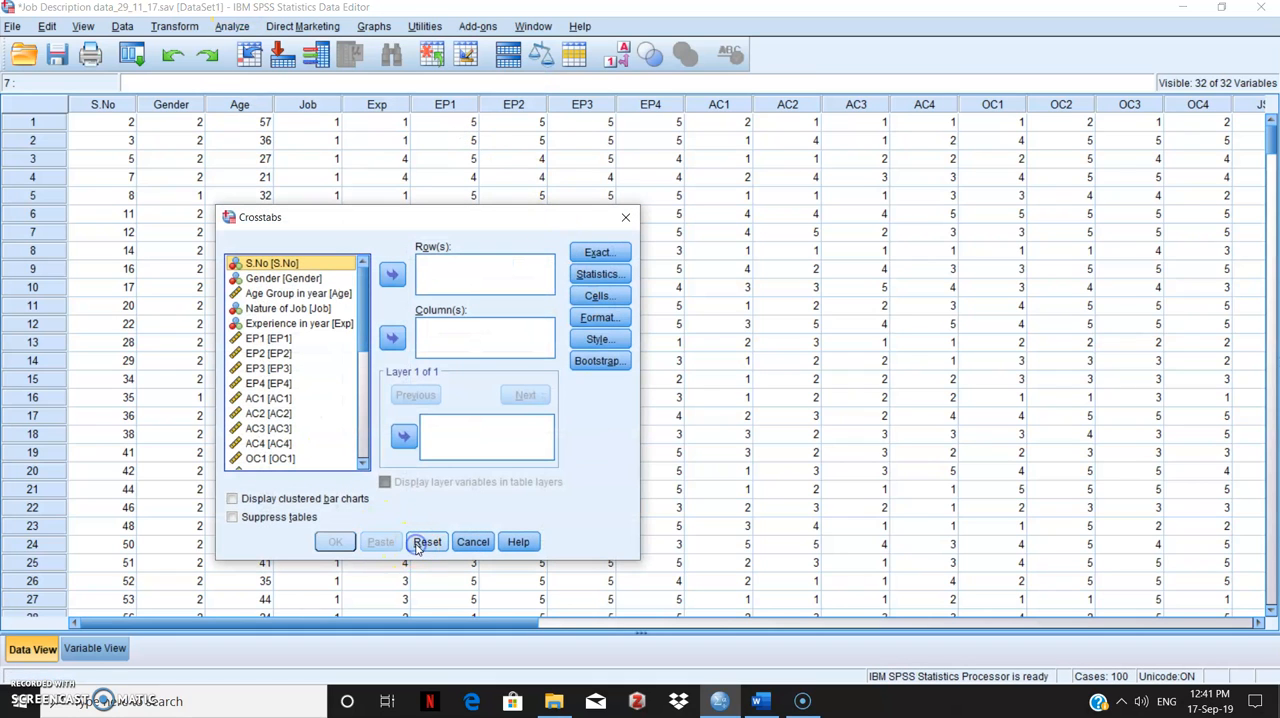
- Assign Gender as the row variable and Nature of Job as the column variable of the crosstab
{"action": "left_click", "coordinate": [310, 280]}
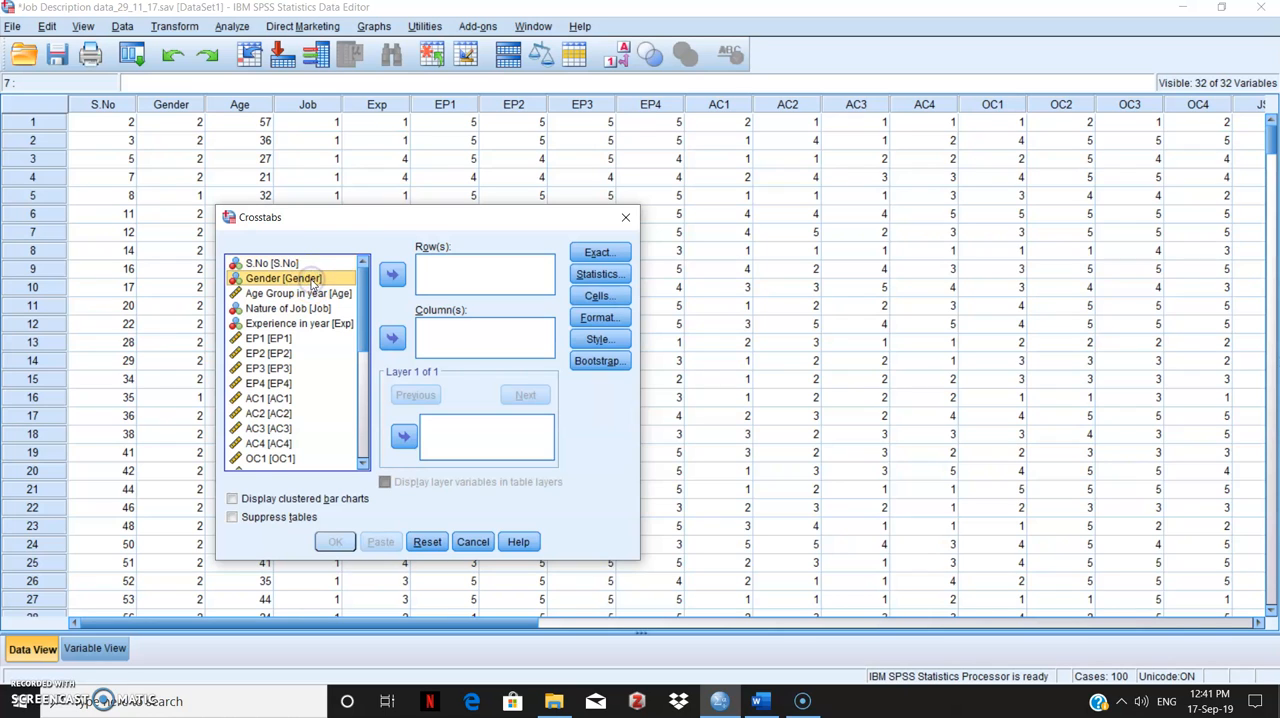
{"action": "left_click", "coordinate": [393, 276]}
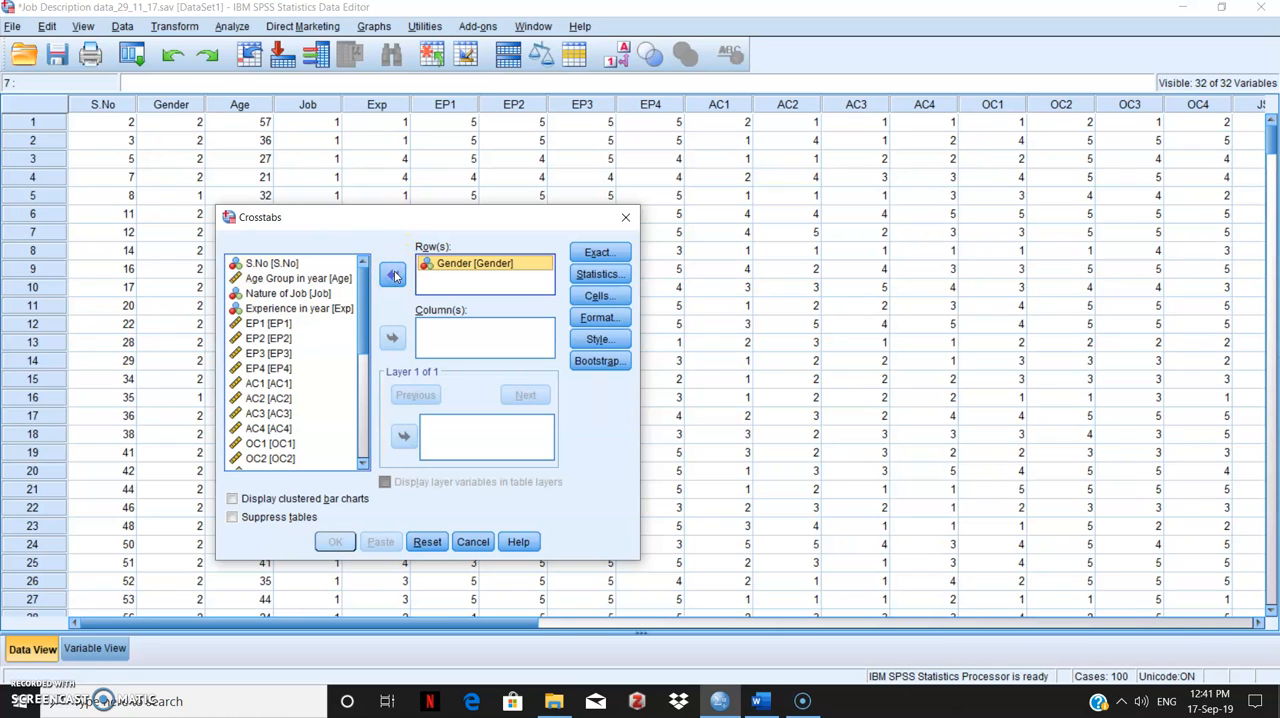
{"action": "left_click", "coordinate": [325, 327]}
{"action": "left_click", "coordinate": [312, 293]}
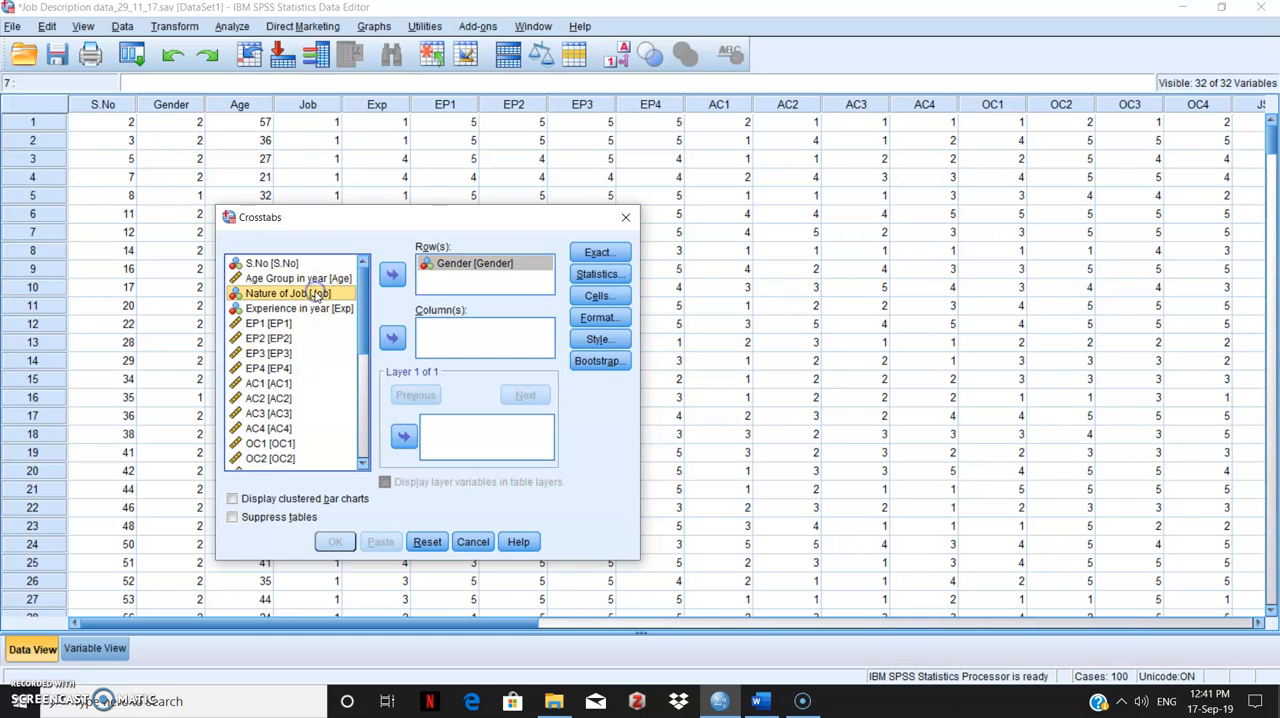
{"action": "left_click", "coordinate": [391, 338]}
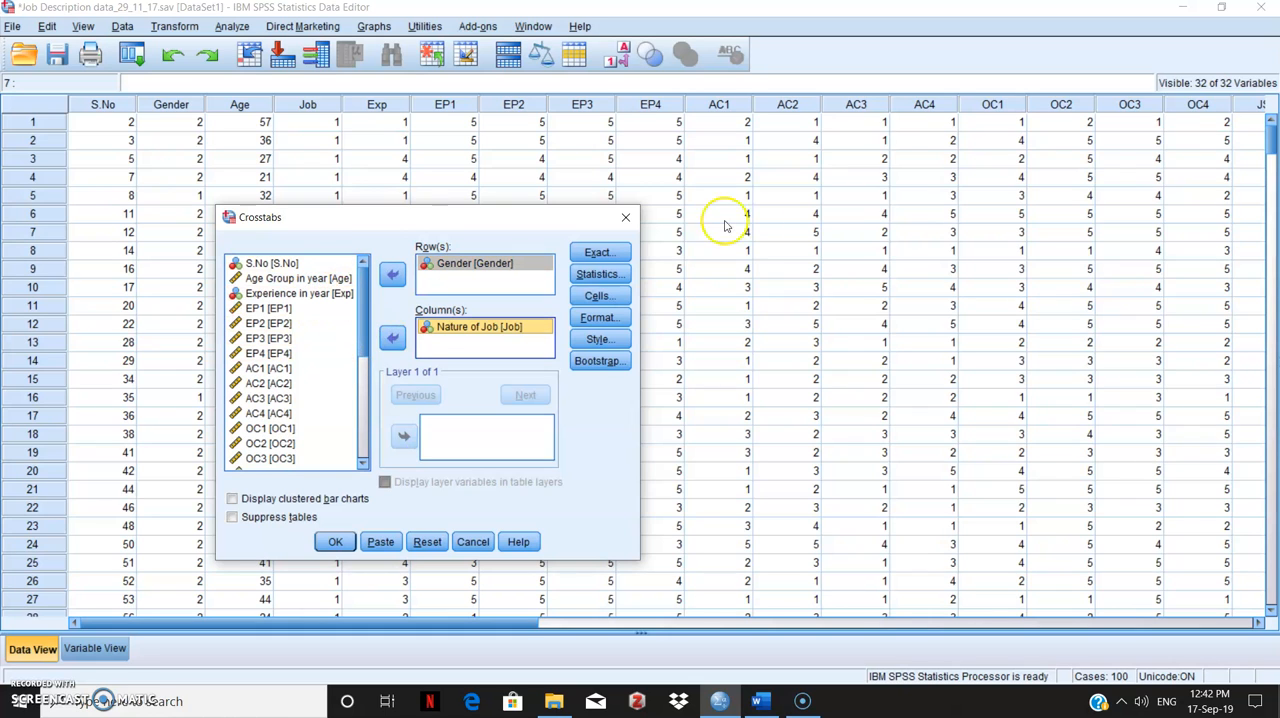
- Enable the Chi-square statistic for the crosstab
{"action": "left_click", "coordinate": [604, 274]}
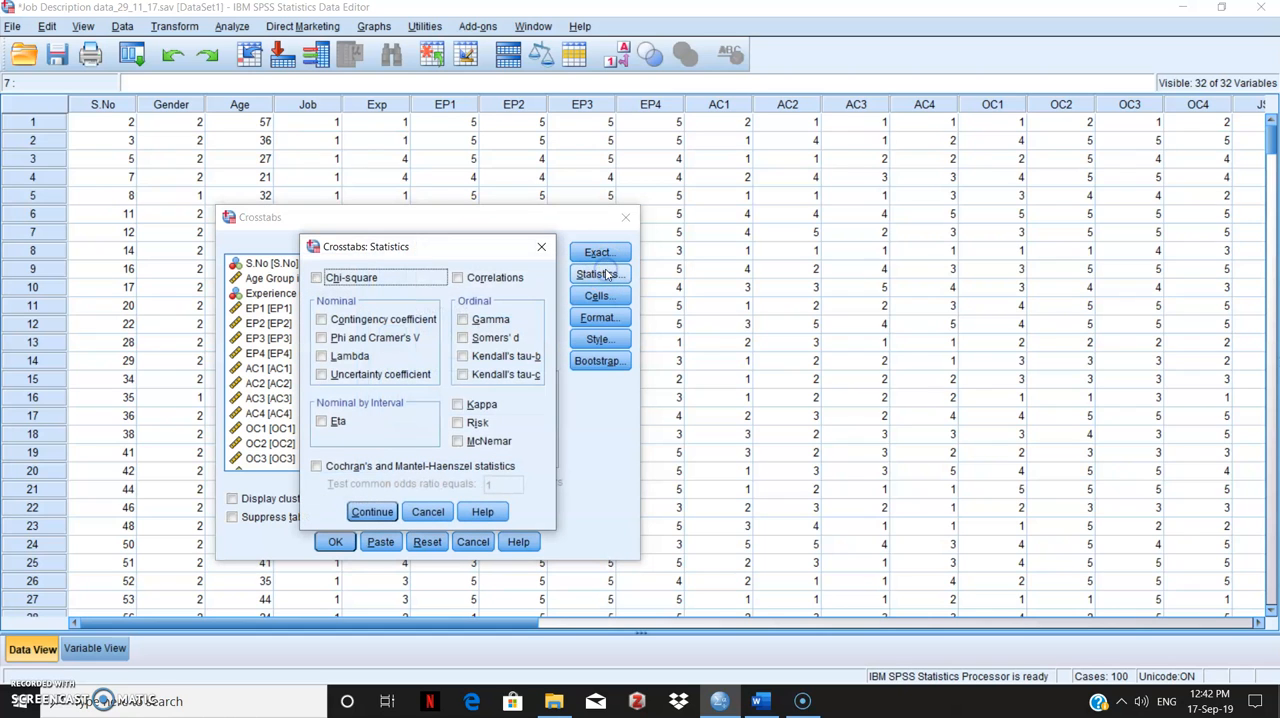
{"action": "left_click", "coordinate": [340, 277]}
{"action": "left_click", "coordinate": [372, 511]}
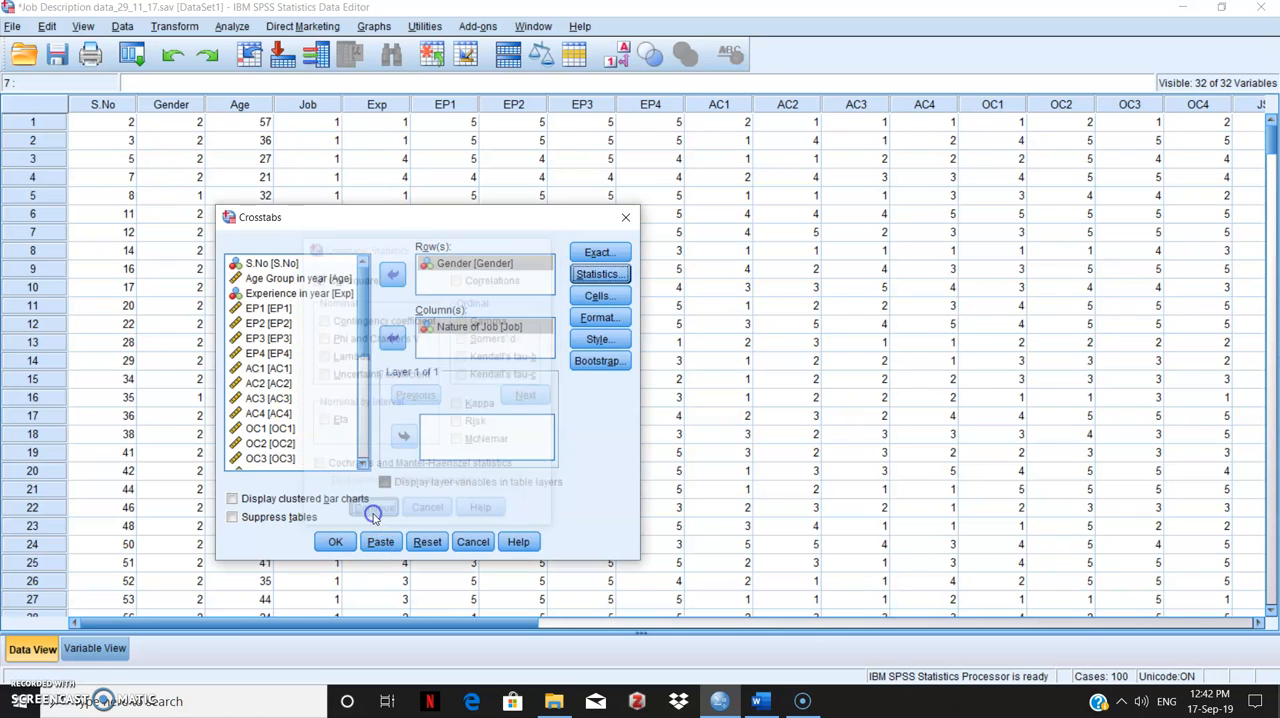
- Add Expected counts plus Row and Total percentages to the cell display, and run the crosstab
{"action": "left_click", "coordinate": [602, 295]}
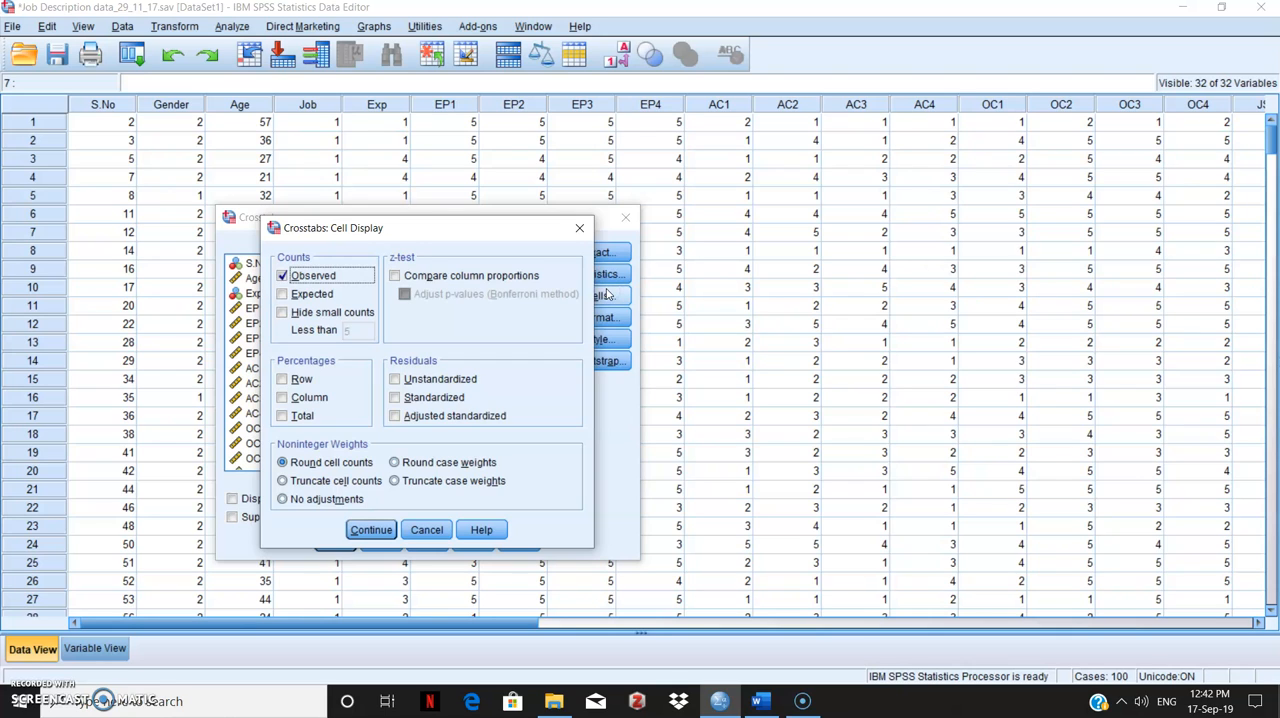
{"action": "left_click", "coordinate": [283, 295]}
{"action": "left_click", "coordinate": [283, 295]}
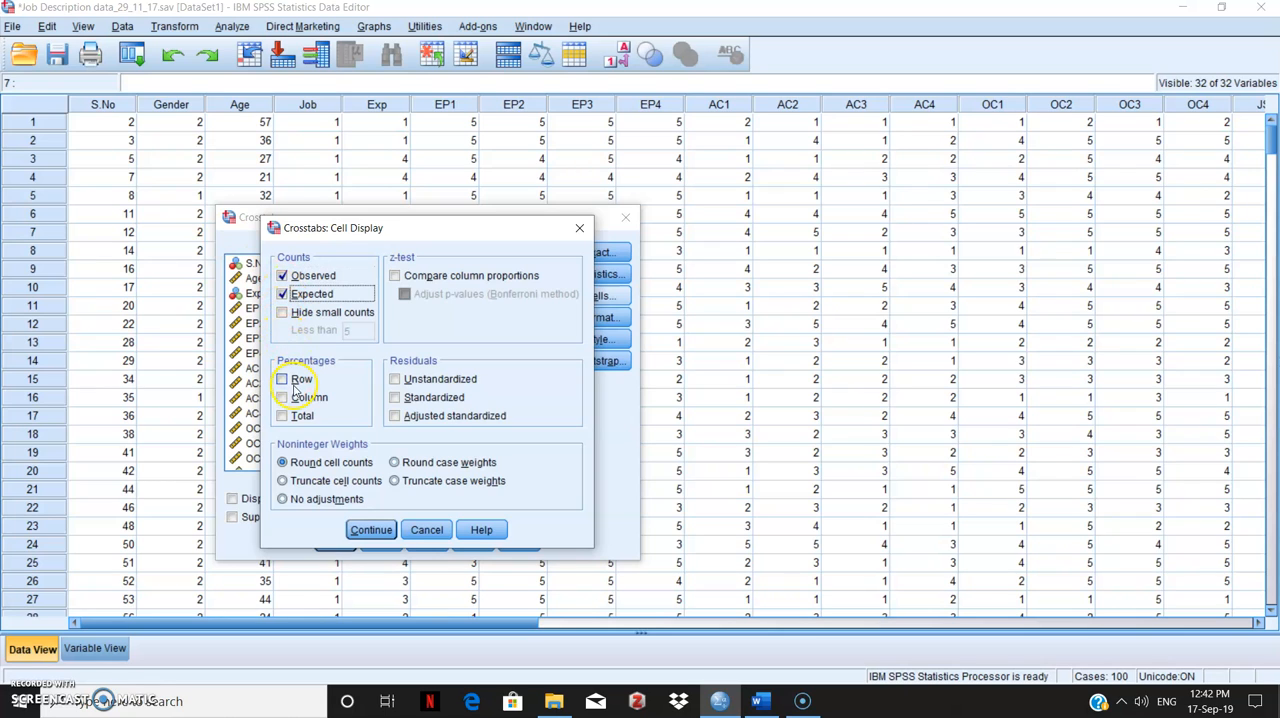
{"action": "left_click", "coordinate": [293, 396]}
{"action": "left_click", "coordinate": [285, 386]}
{"action": "left_click", "coordinate": [286, 401]}
{"action": "left_click", "coordinate": [283, 382]}
{"action": "left_click", "coordinate": [284, 419]}
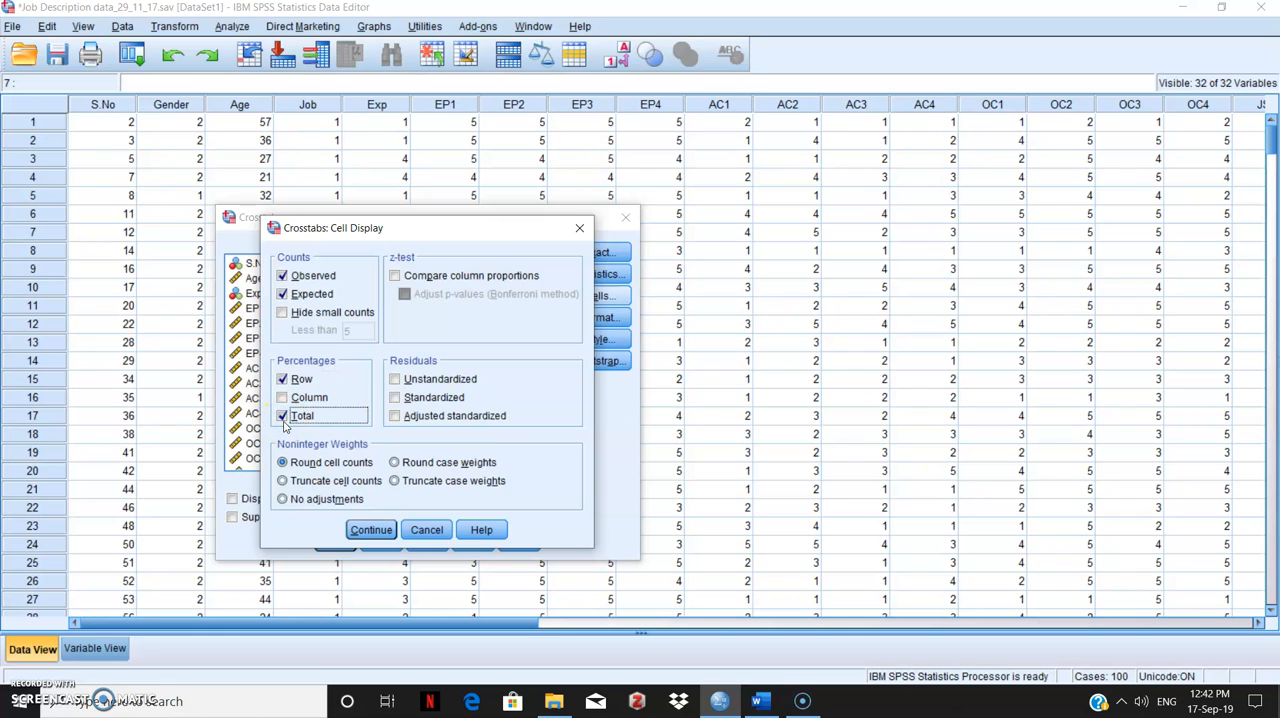
{"action": "left_click", "coordinate": [374, 538]}
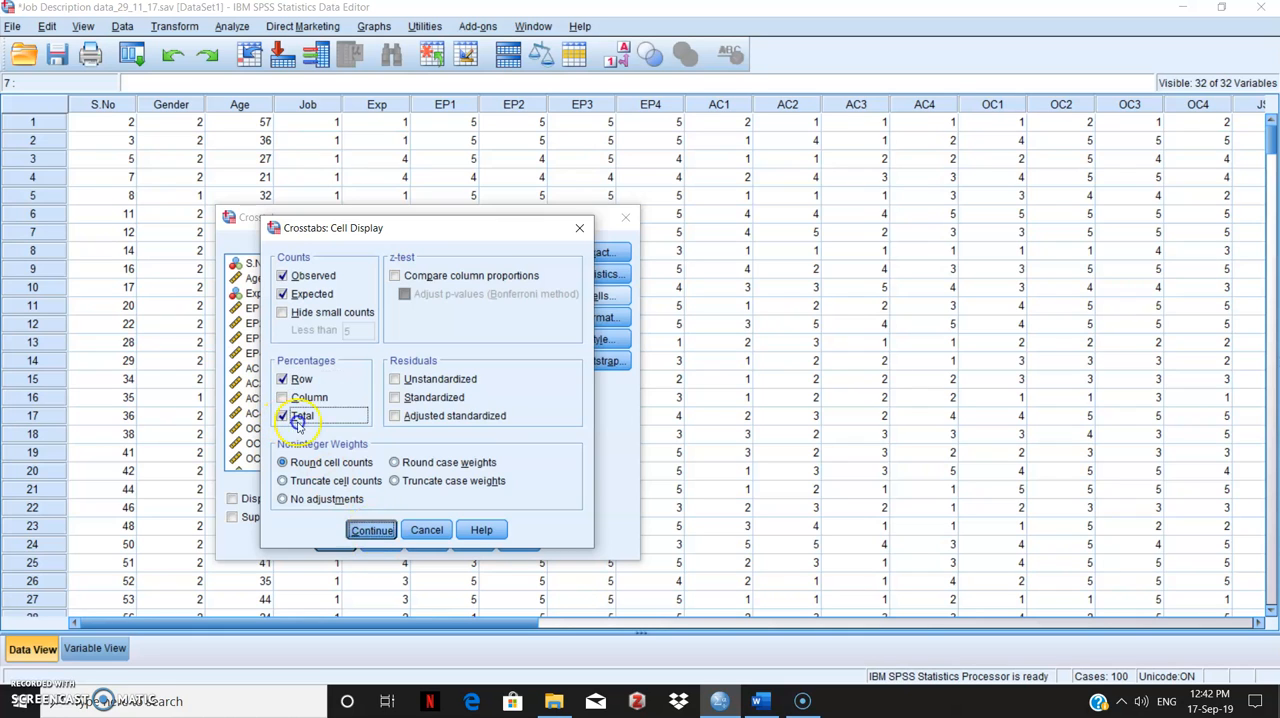
{"action": "left_click", "coordinate": [335, 541]}
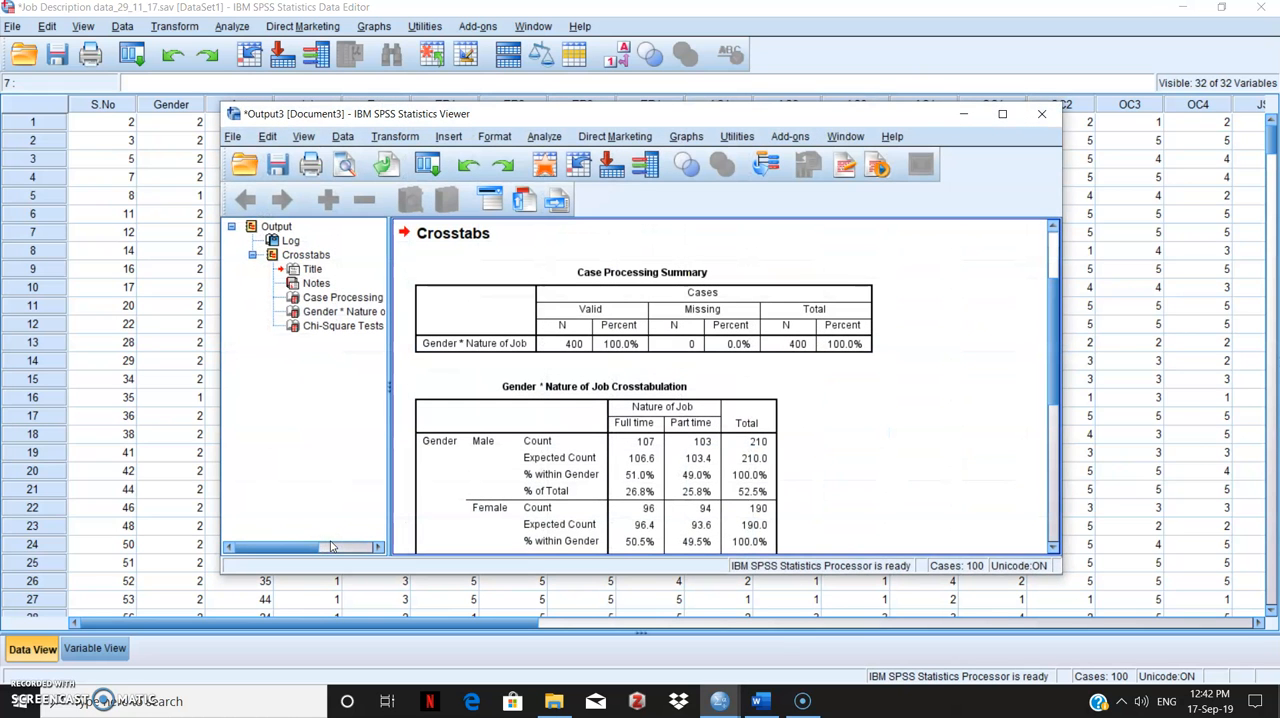
- Maximize the output viewer and examine the Gender by Nature of Job crosstabulation and the Chi-Square Tests table
{"action": "left_click", "coordinate": [1013, 113]}
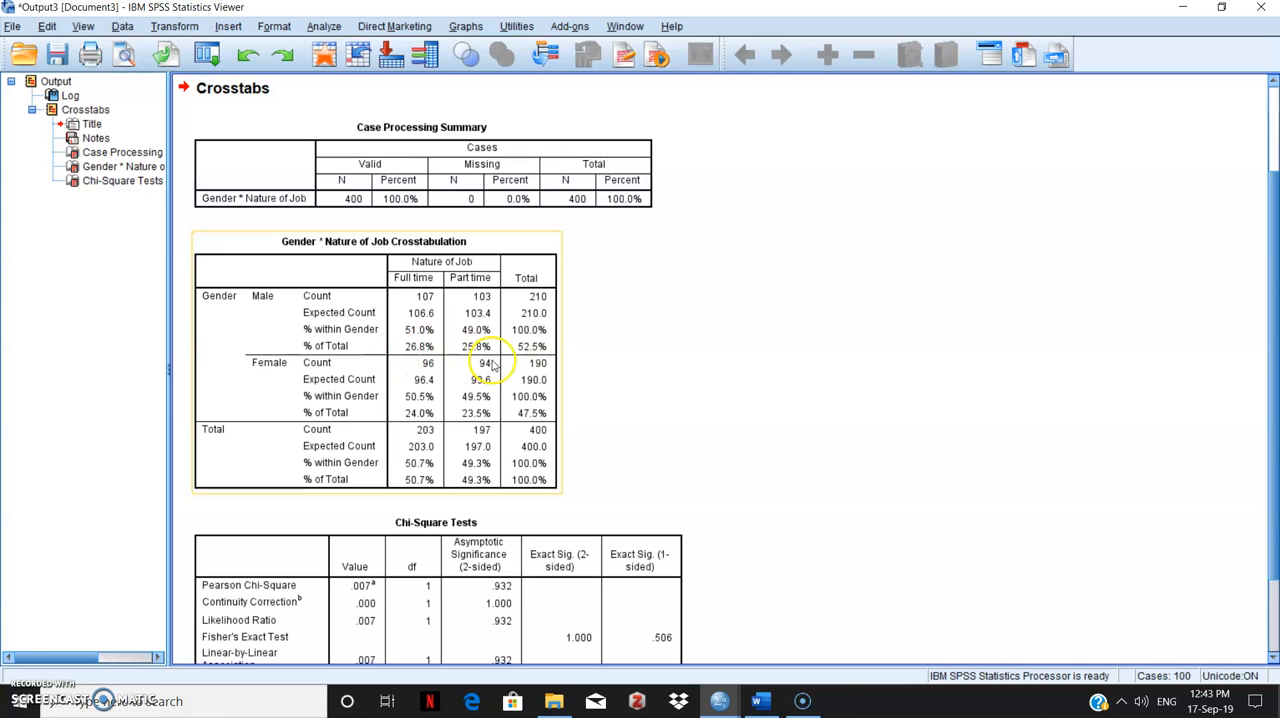
{"action": "left_click", "coordinate": [1273, 152]}
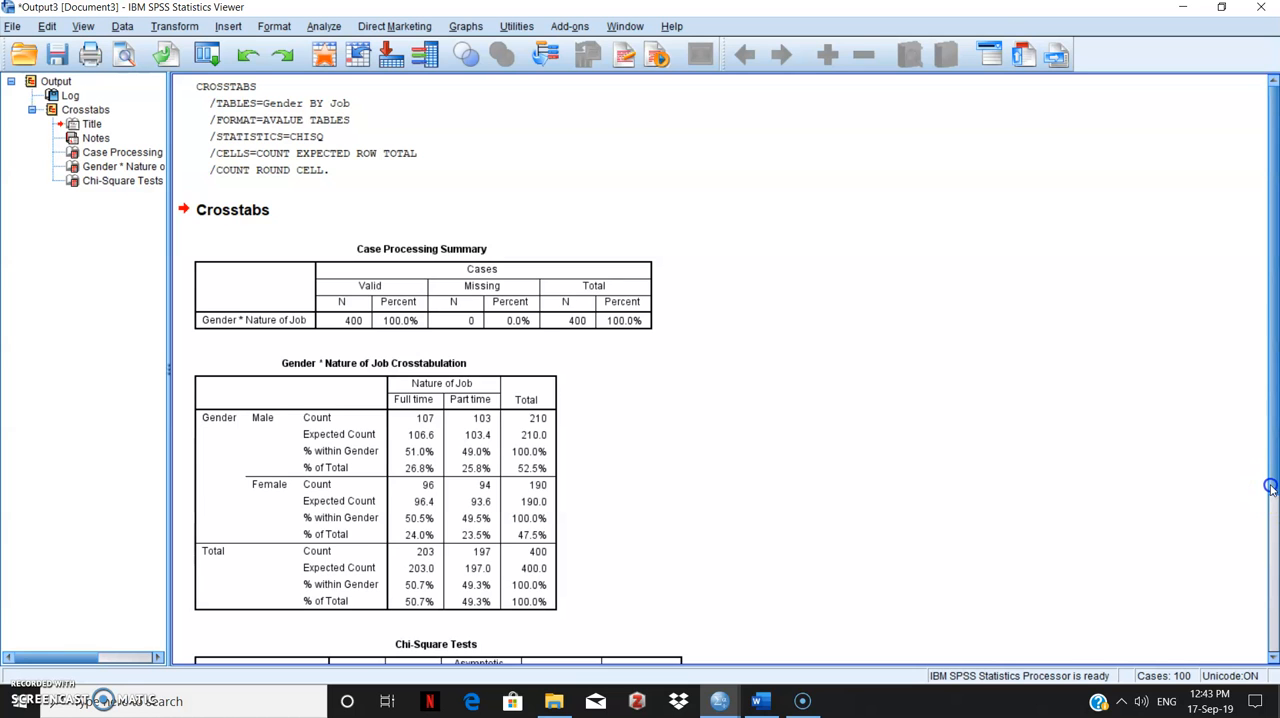
{"action": "scroll", "coordinate": [1270, 486], "scroll_direction": "down", "scroll_amount": 3}
{"action": "scroll", "coordinate": [1270, 486], "scroll_direction": "down", "scroll_amount": 2}
{"action": "left_click", "coordinate": [277, 595]}
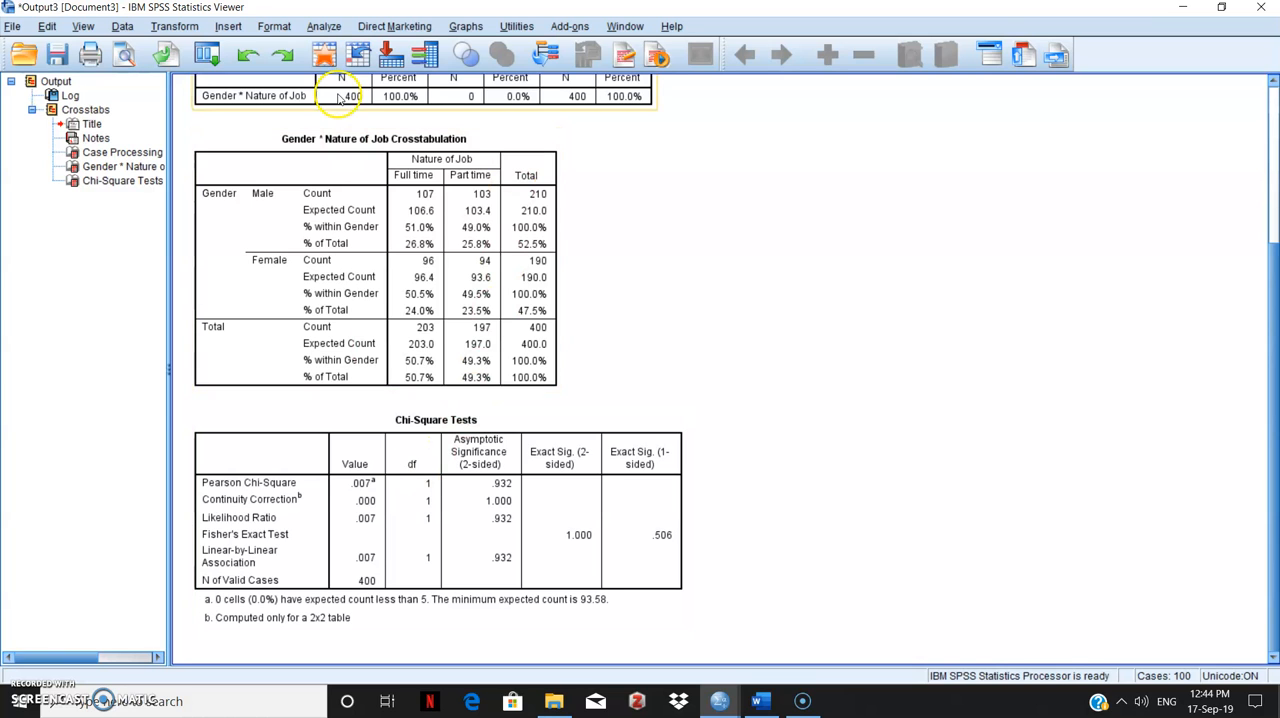
- Reopen Crosstabs to check its variables and selected statistics, and close it without running the analysis
{"action": "left_click", "coordinate": [335, 30]}
{"action": "mouse_move", "coordinate": [341, 72]}
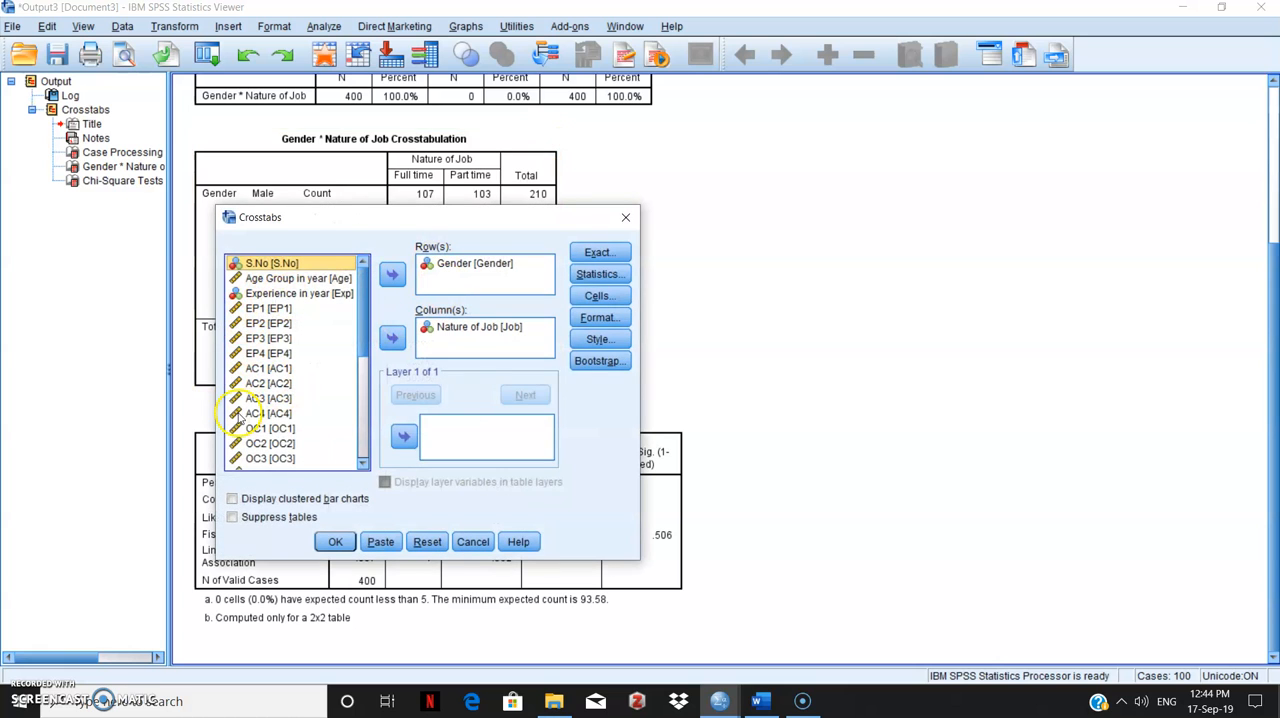
{"action": "left_click", "coordinate": [598, 276]}
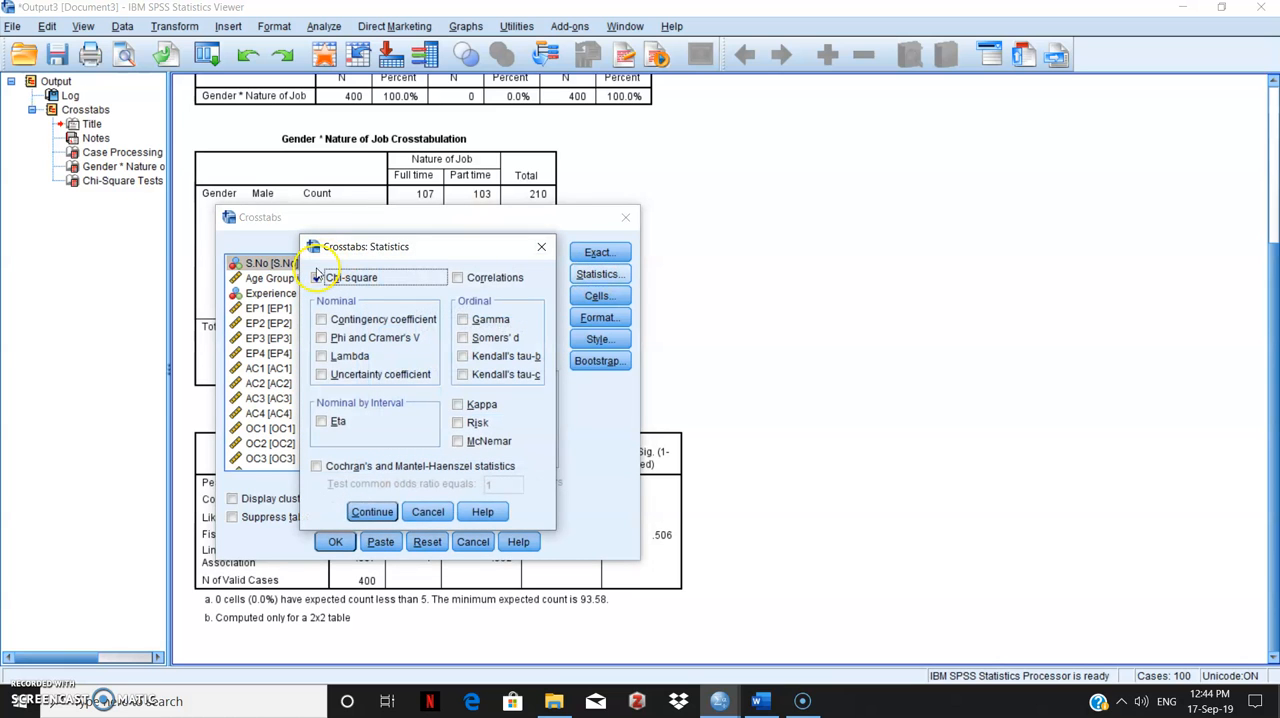
{"action": "left_click", "coordinate": [539, 249]}
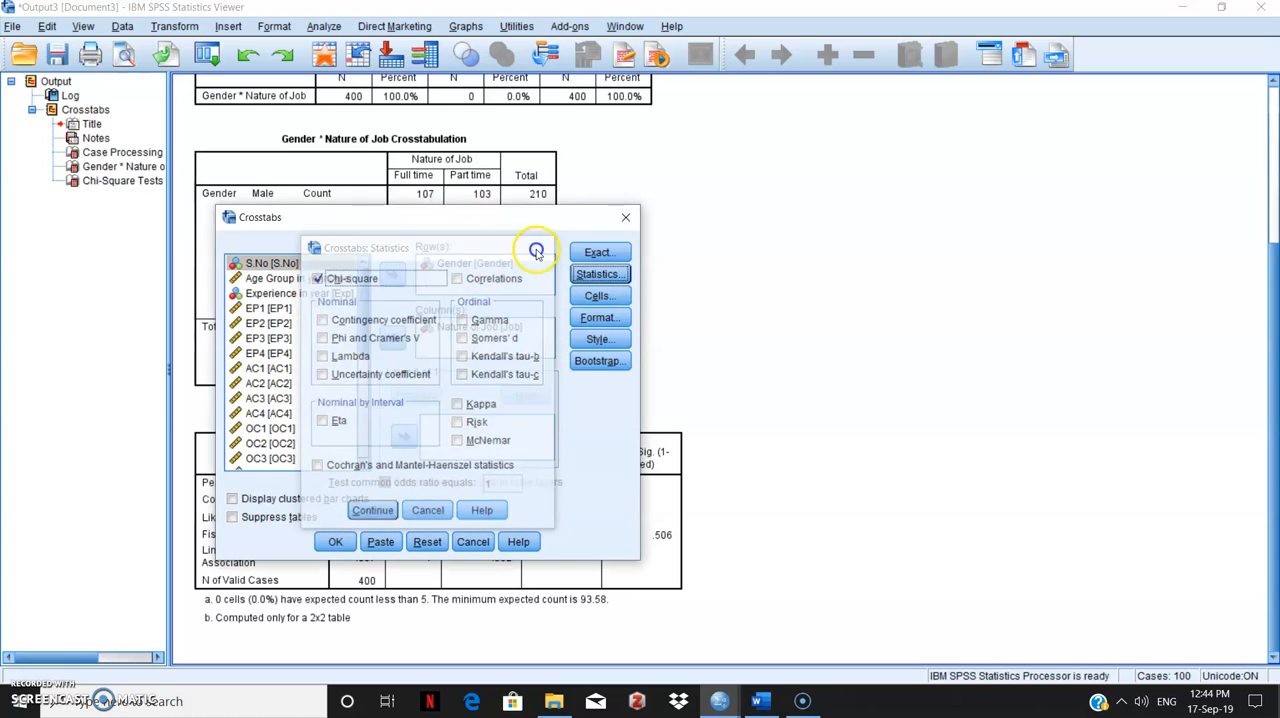
{"action": "left_click", "coordinate": [626, 219]}
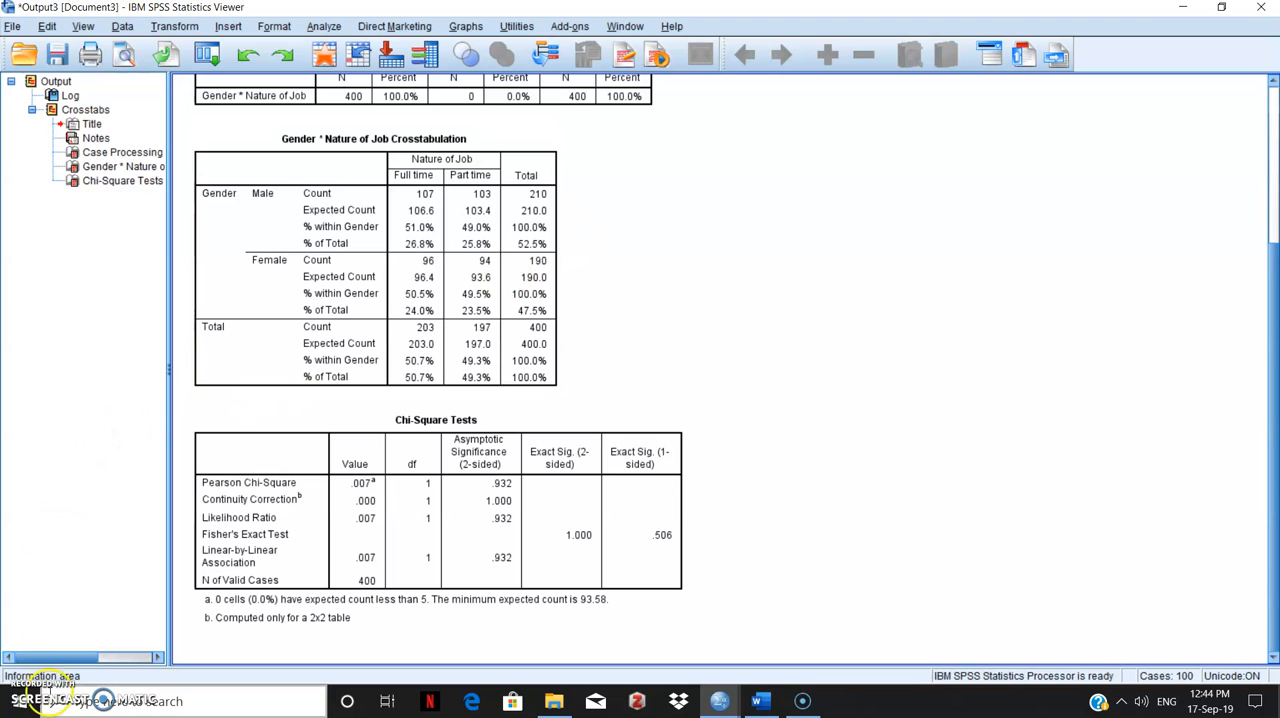
{"action": "left_click", "coordinate": [801, 702]}
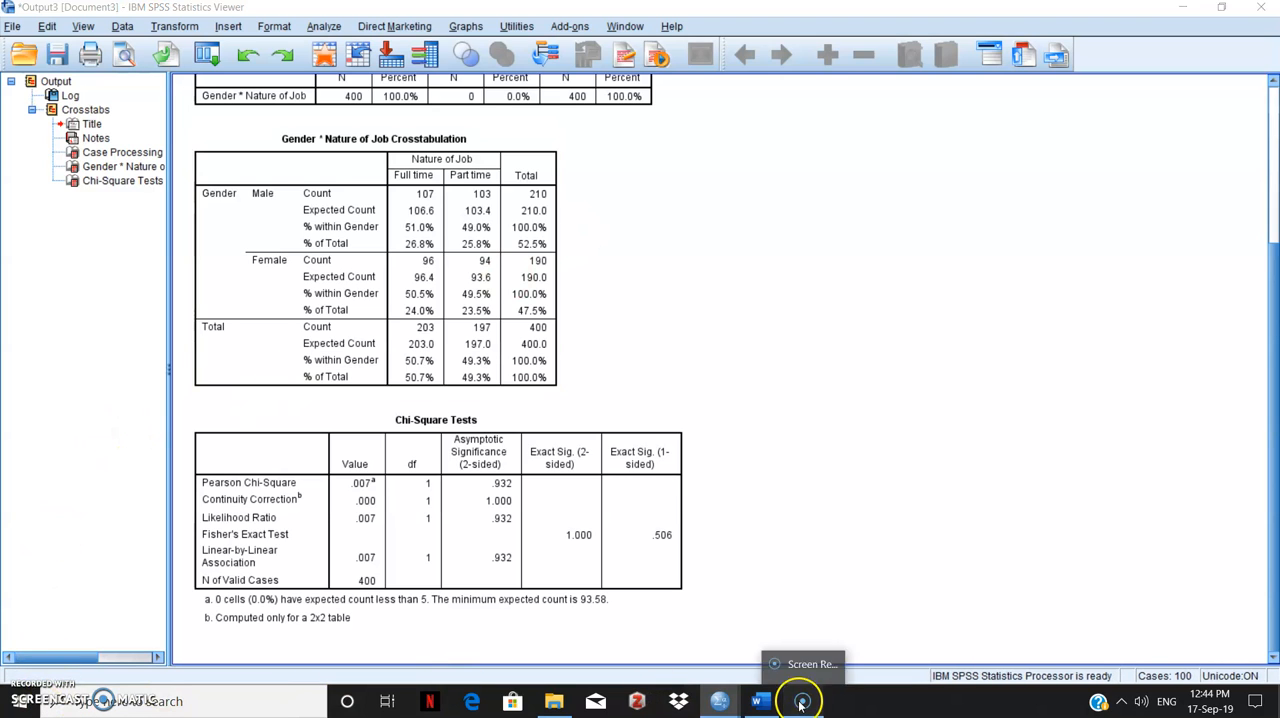